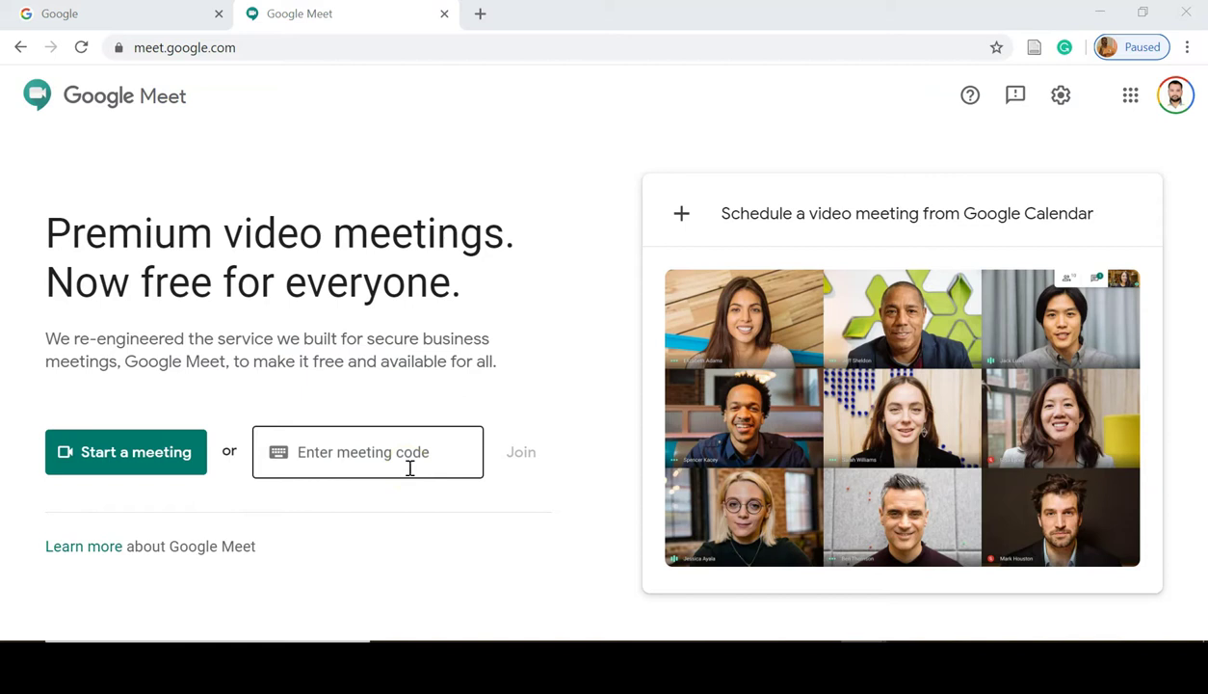
click(341, 452)
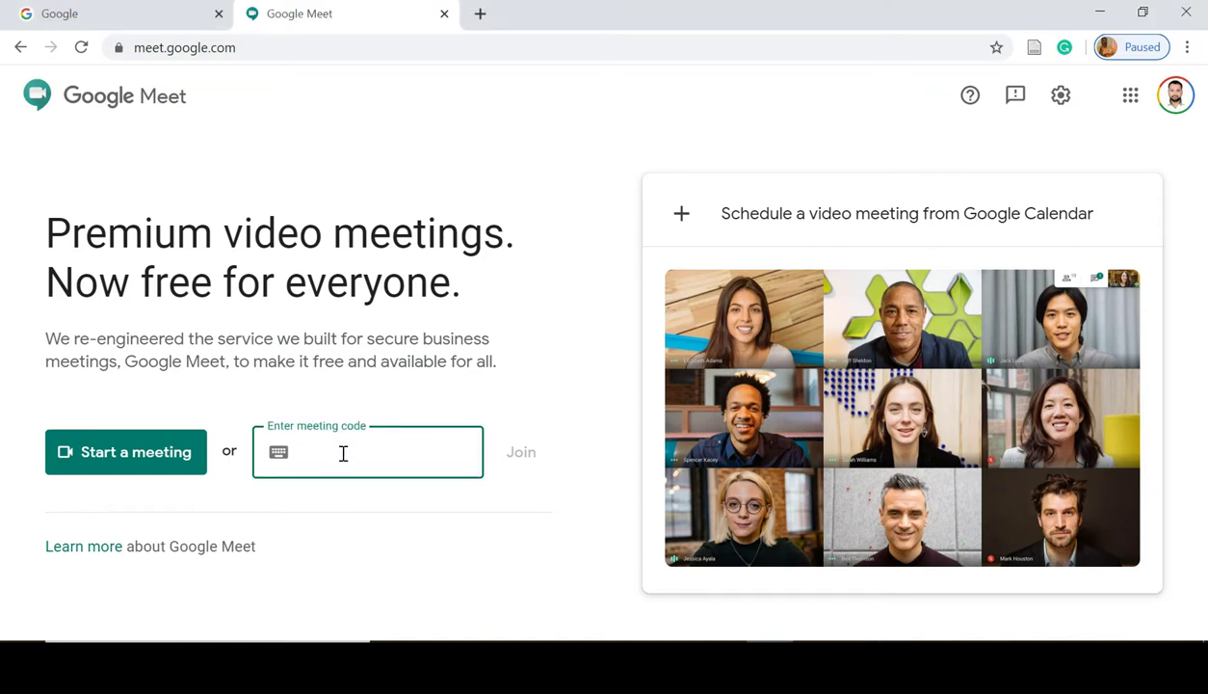
click(150, 464)
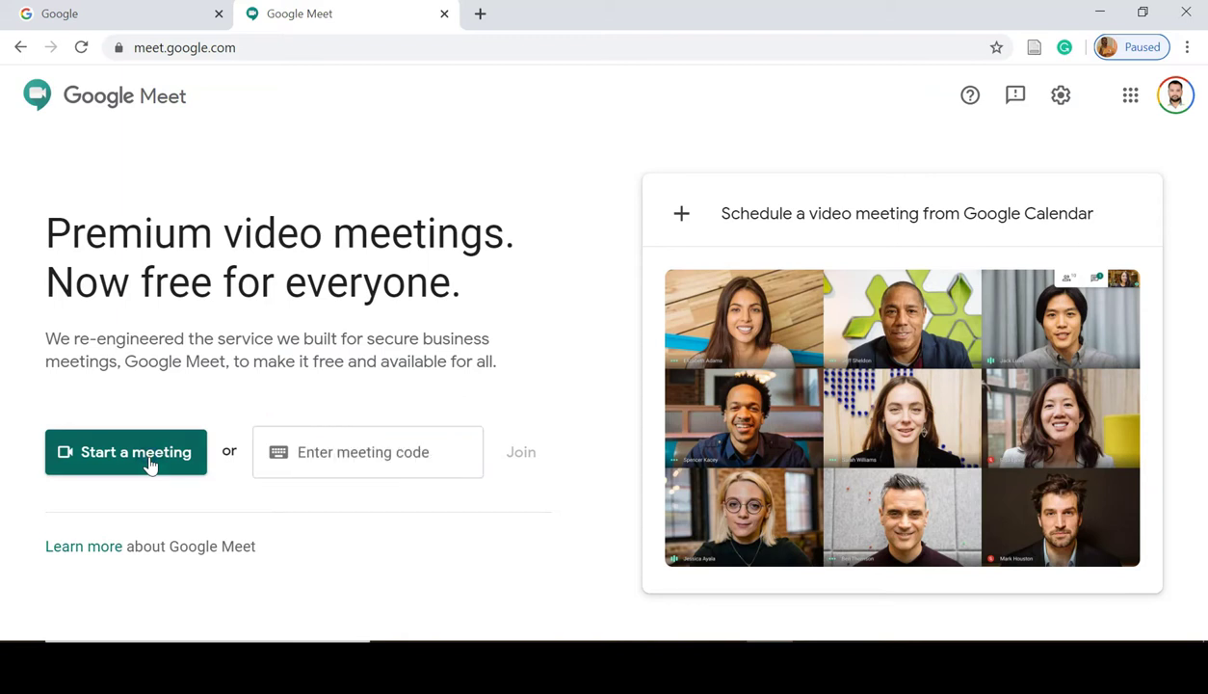
click(151, 464)
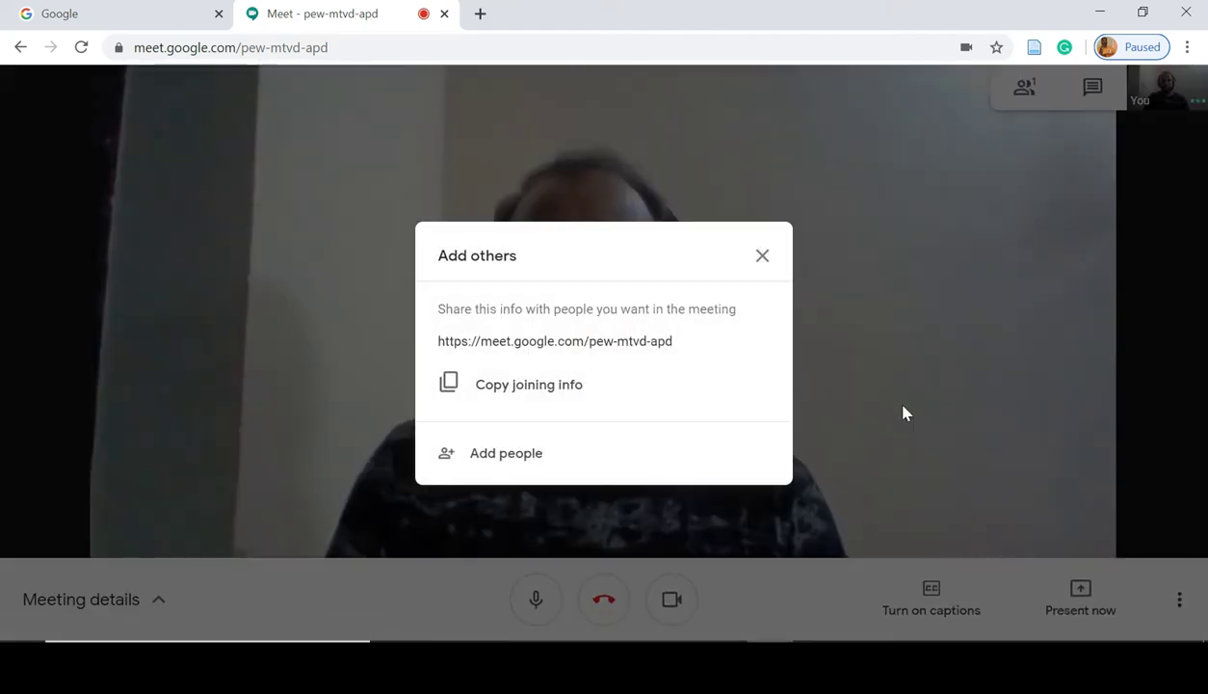
Invite a contact by entering their e-mail address, selecting the match and sending the invitation
click(500, 466)
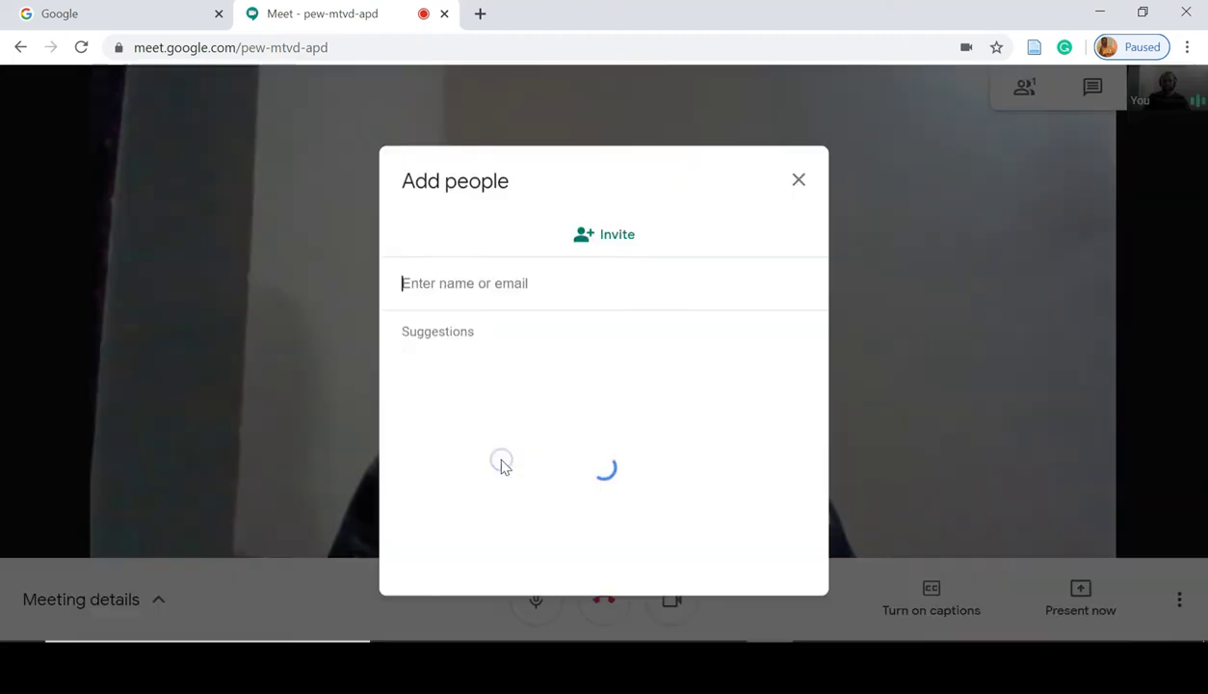
click(448, 265)
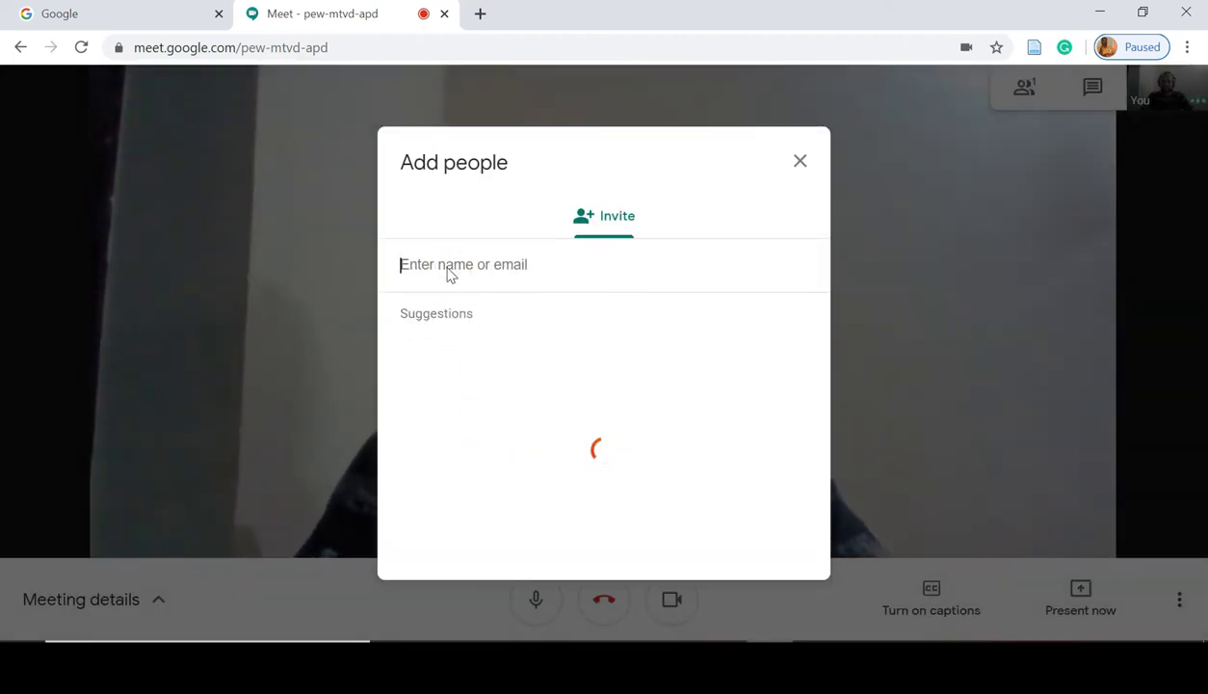
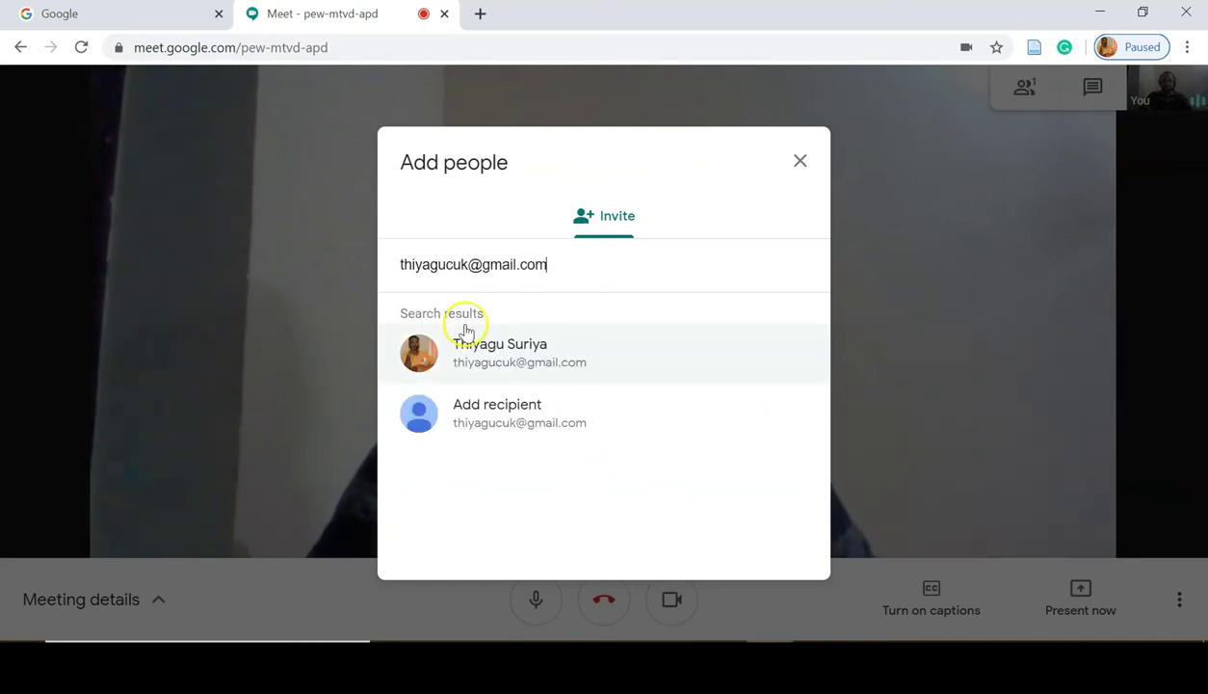
click(466, 360)
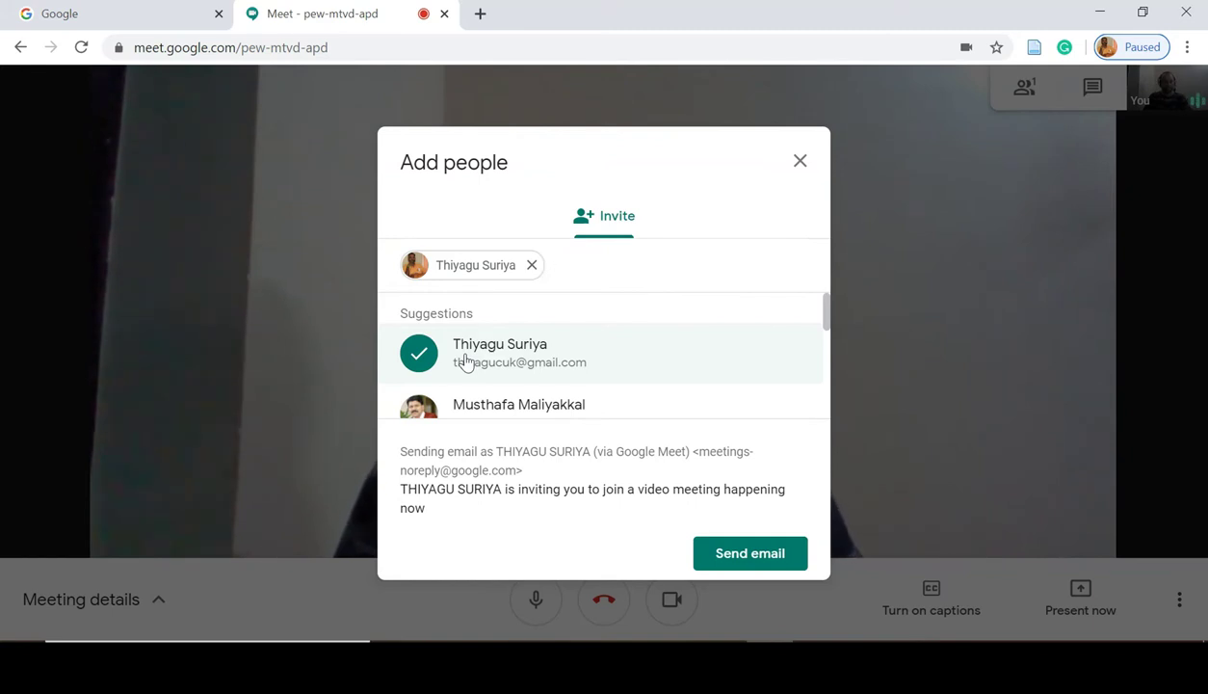
click(740, 569)
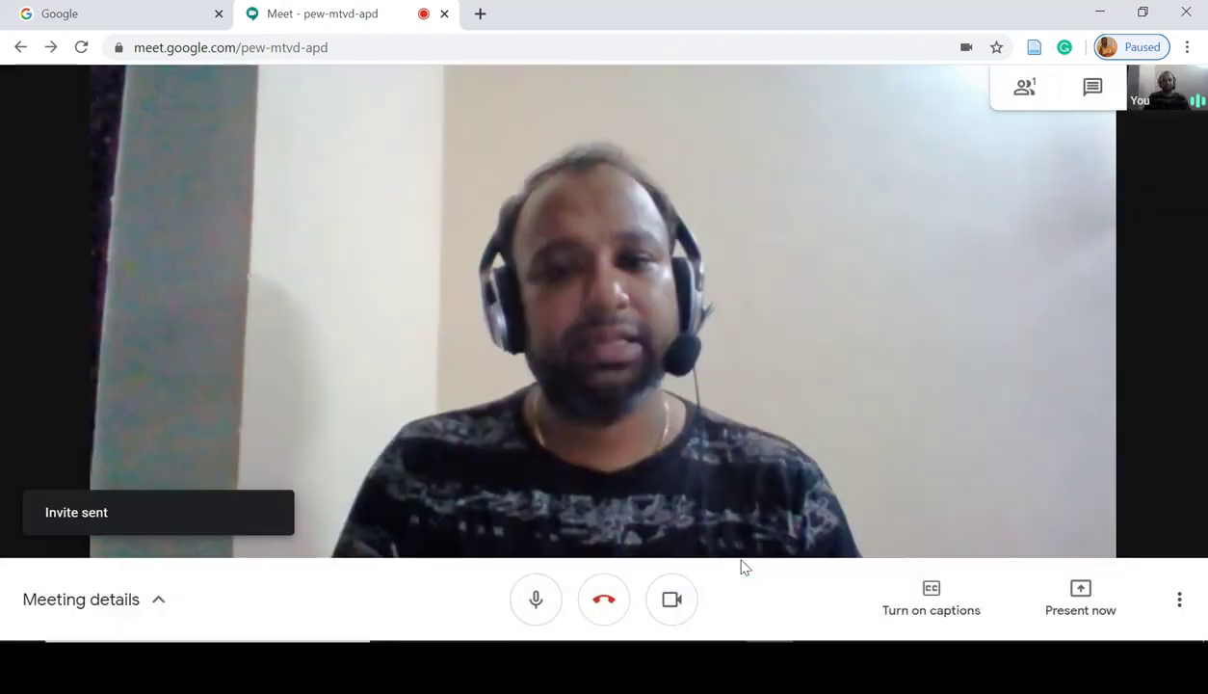
click(147, 613)
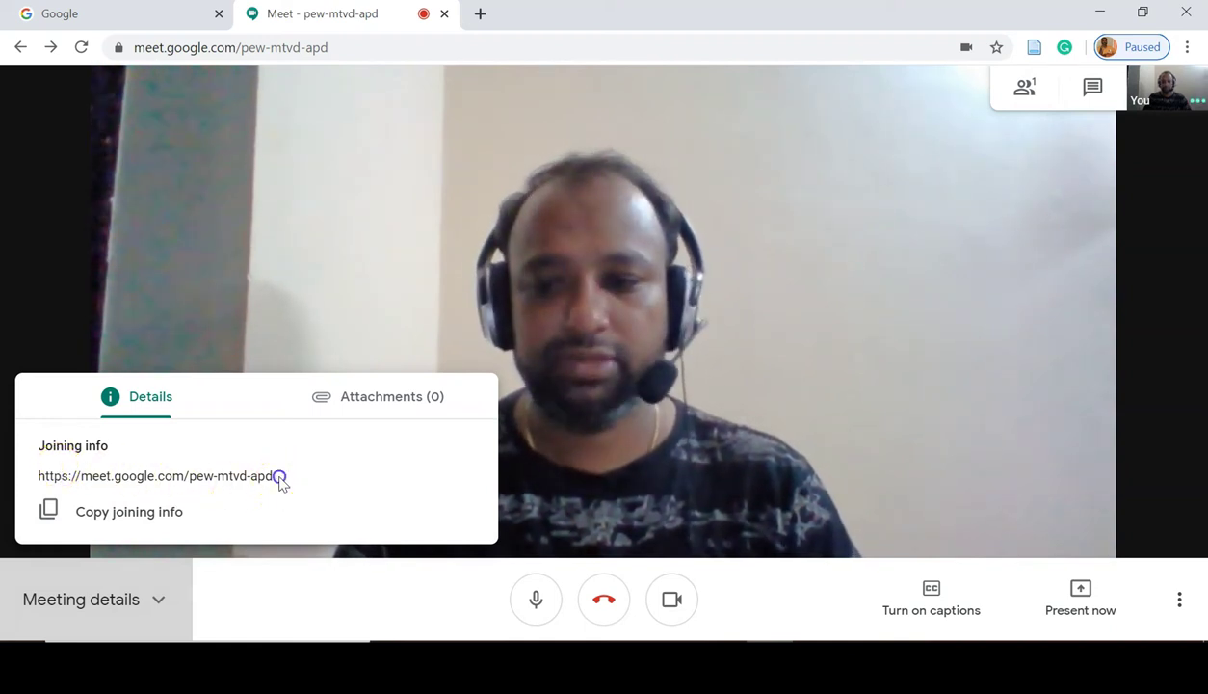
triple_click(30, 490)
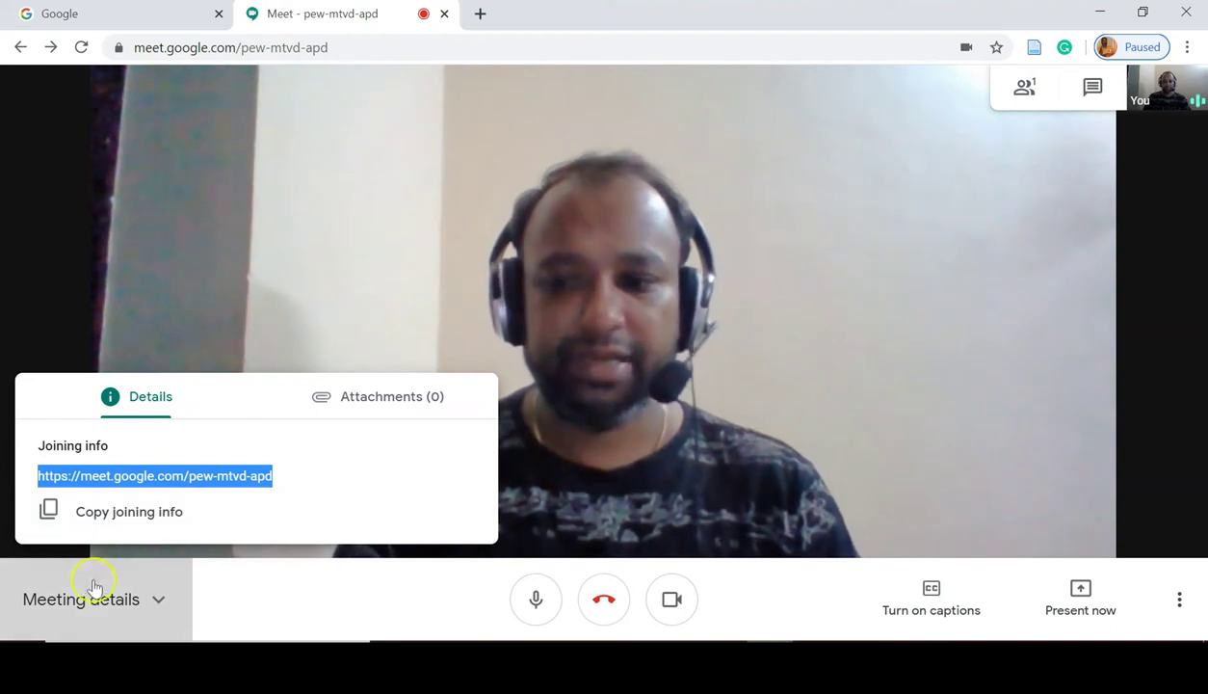
Collapse the meeting details panel and switch the camera off
click(112, 615)
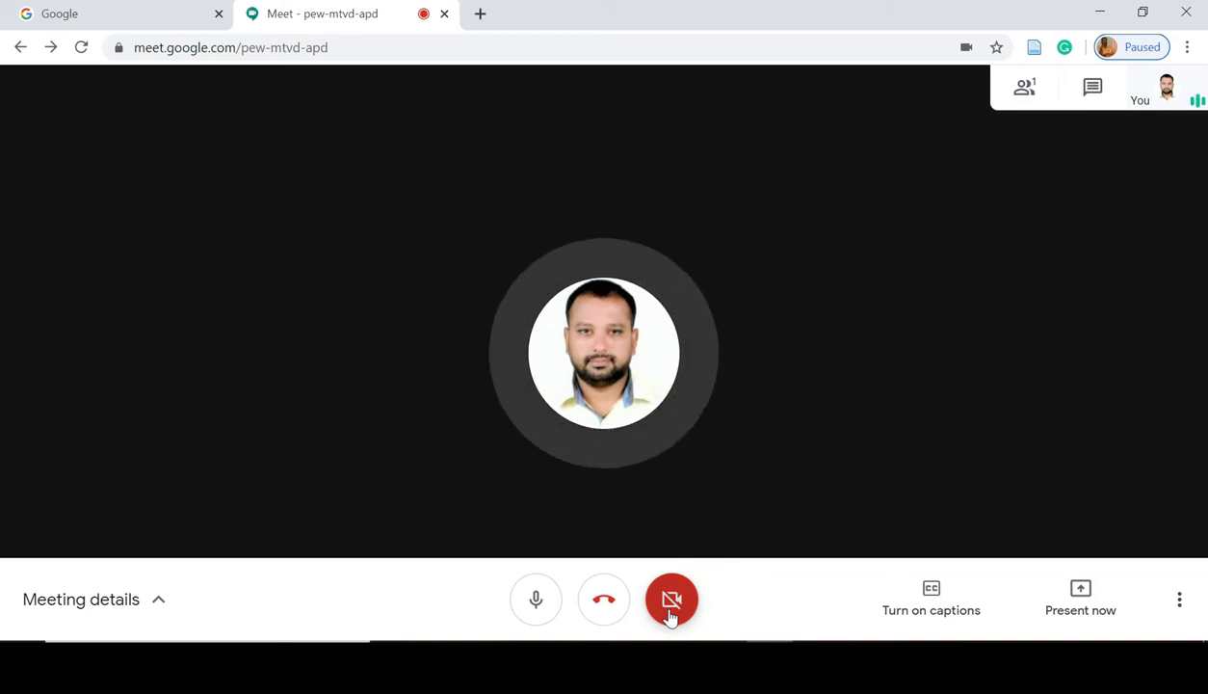
click(540, 618)
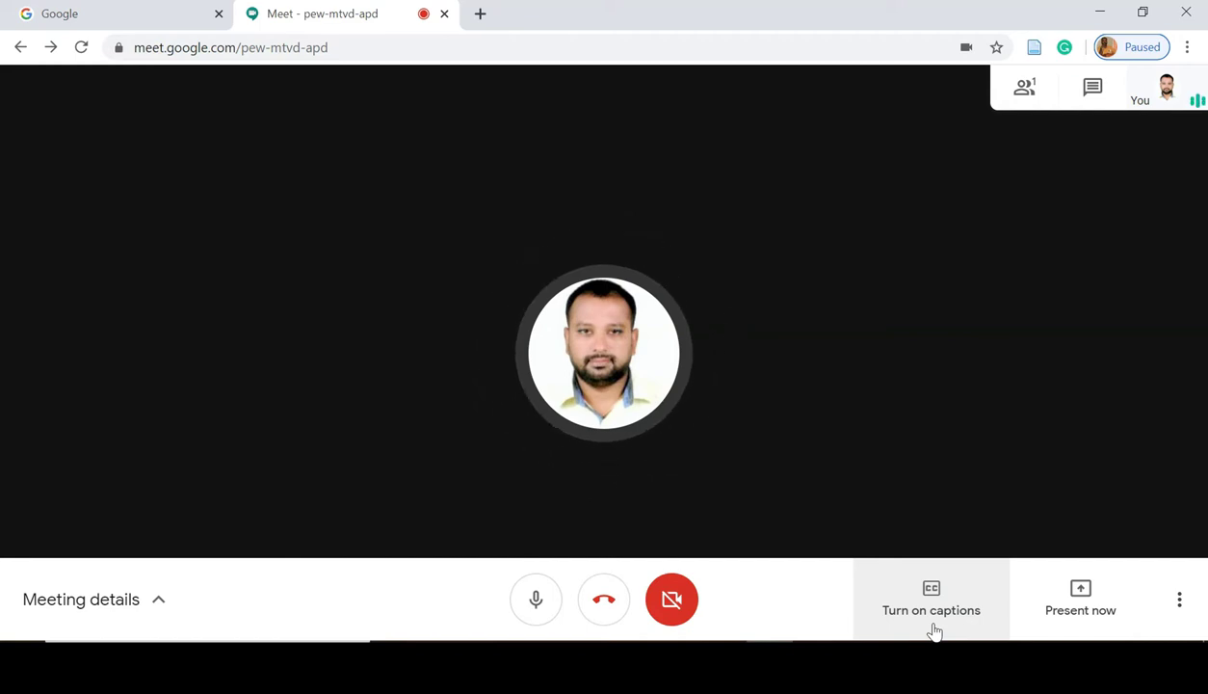
click(935, 620)
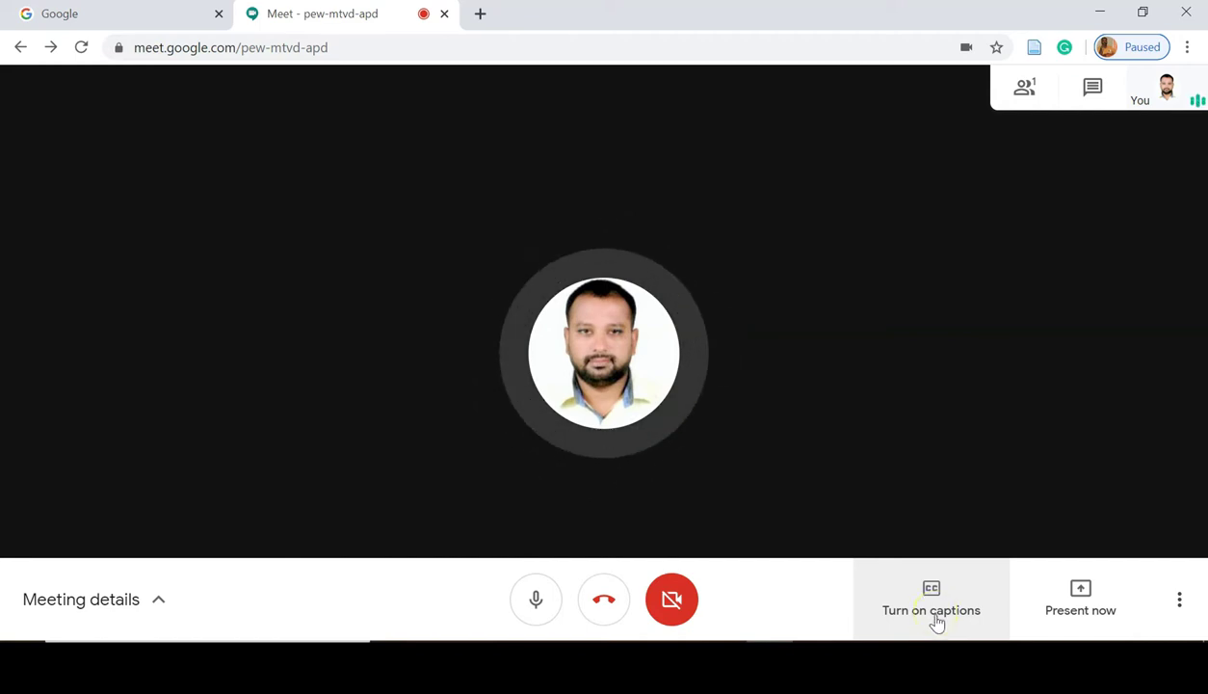
click(931, 621)
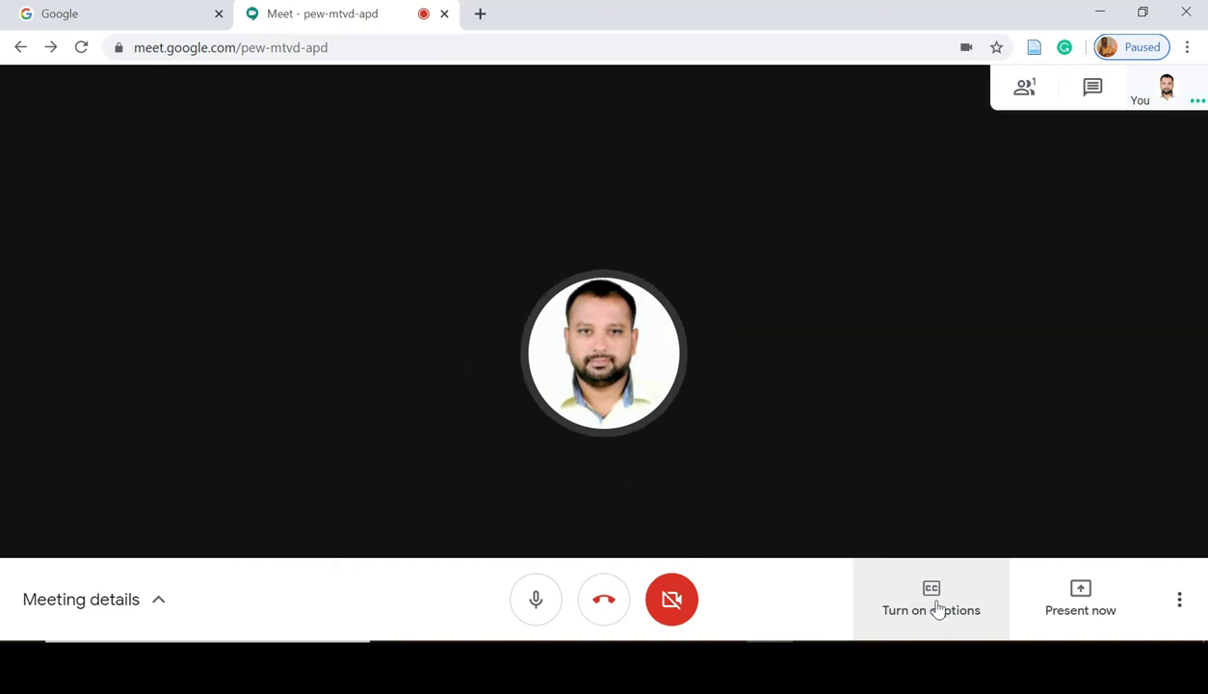
click(935, 606)
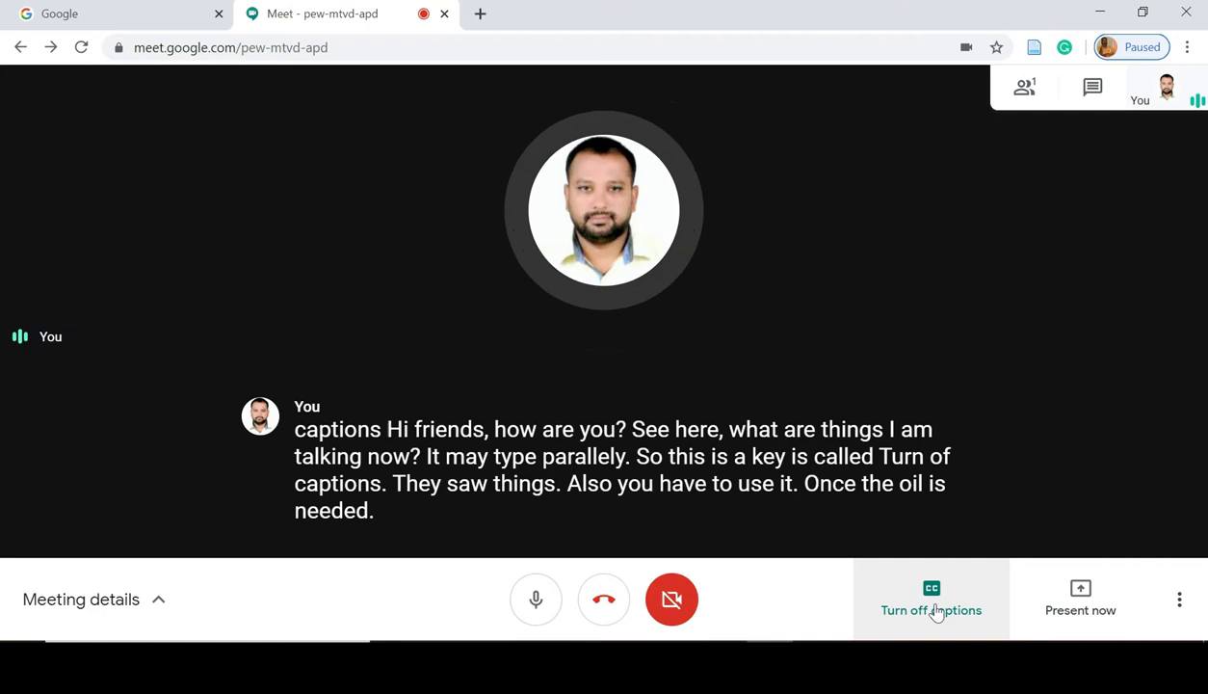
click(934, 612)
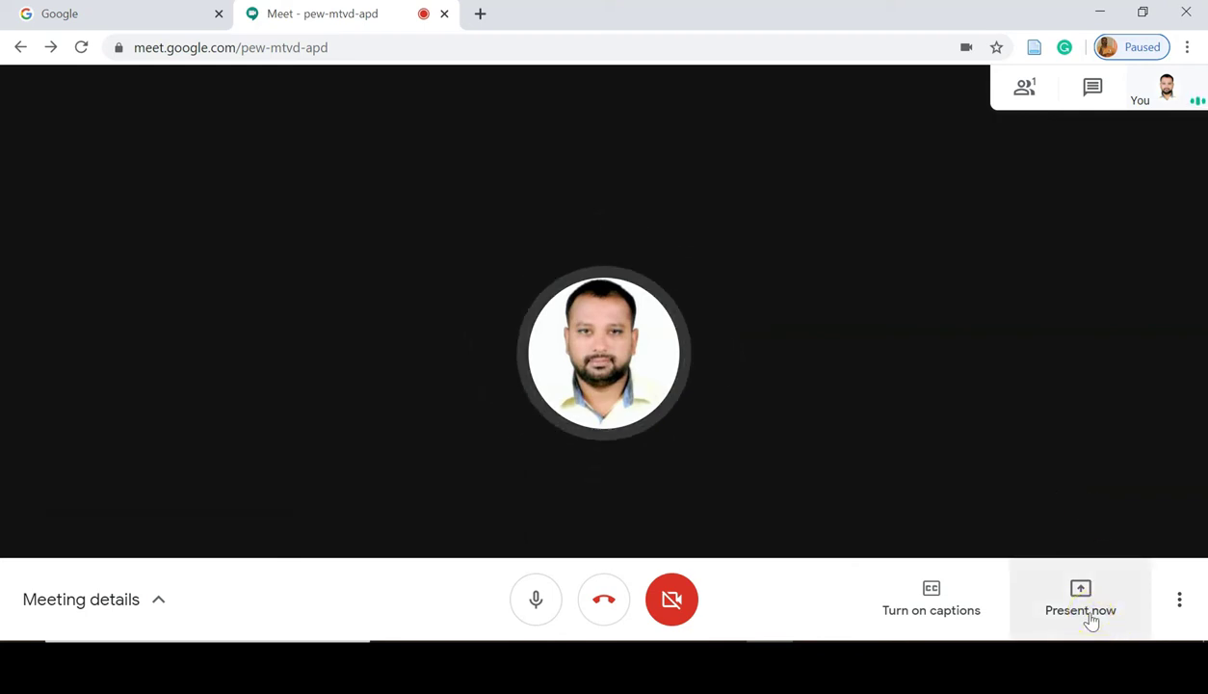
Present your entire screen to everyone via Present now, confirming the screen with Share
click(1090, 619)
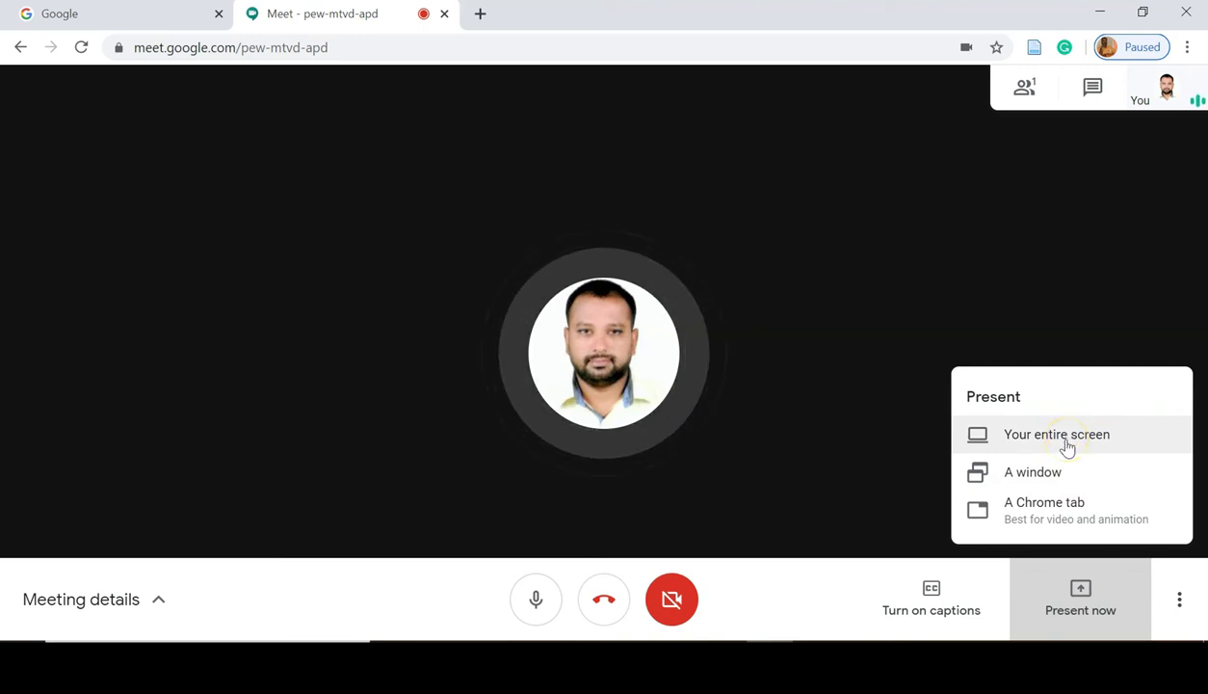
click(1067, 446)
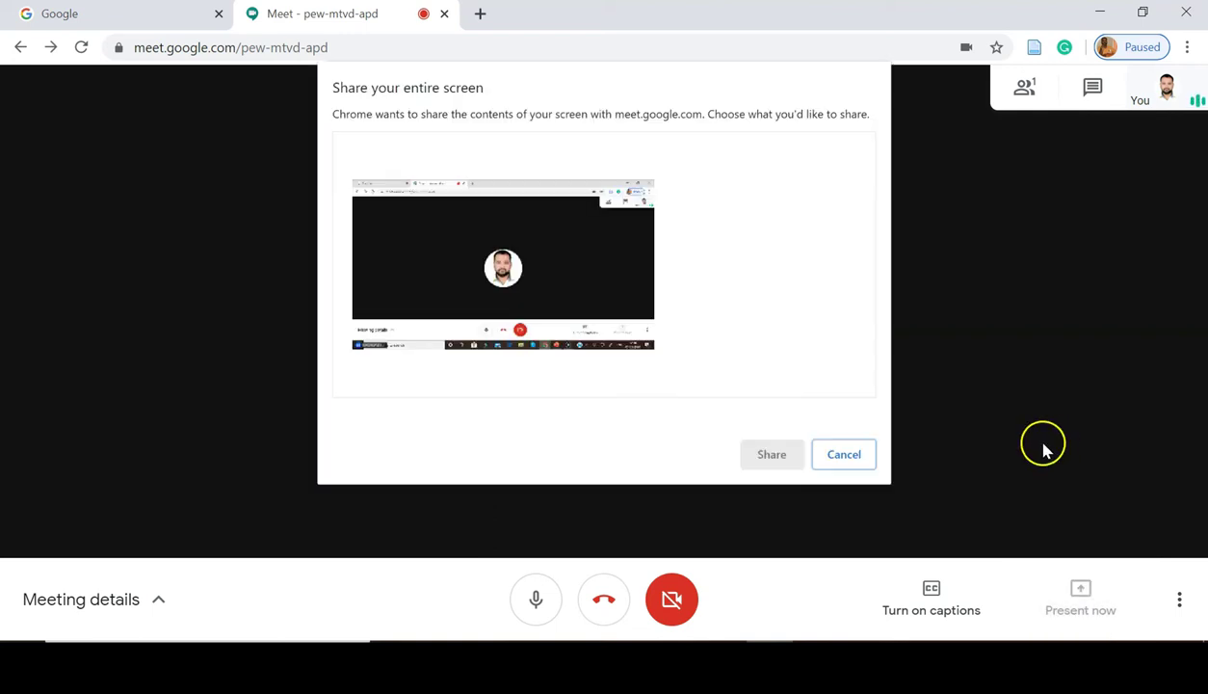
click(599, 267)
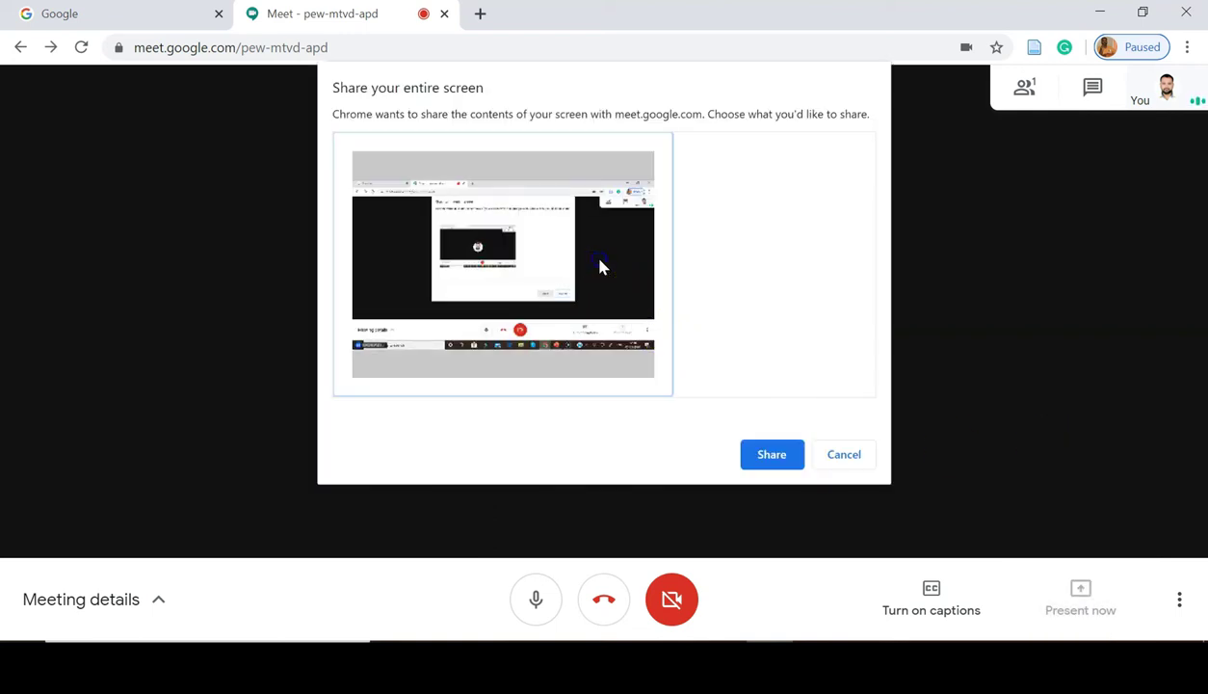
click(763, 453)
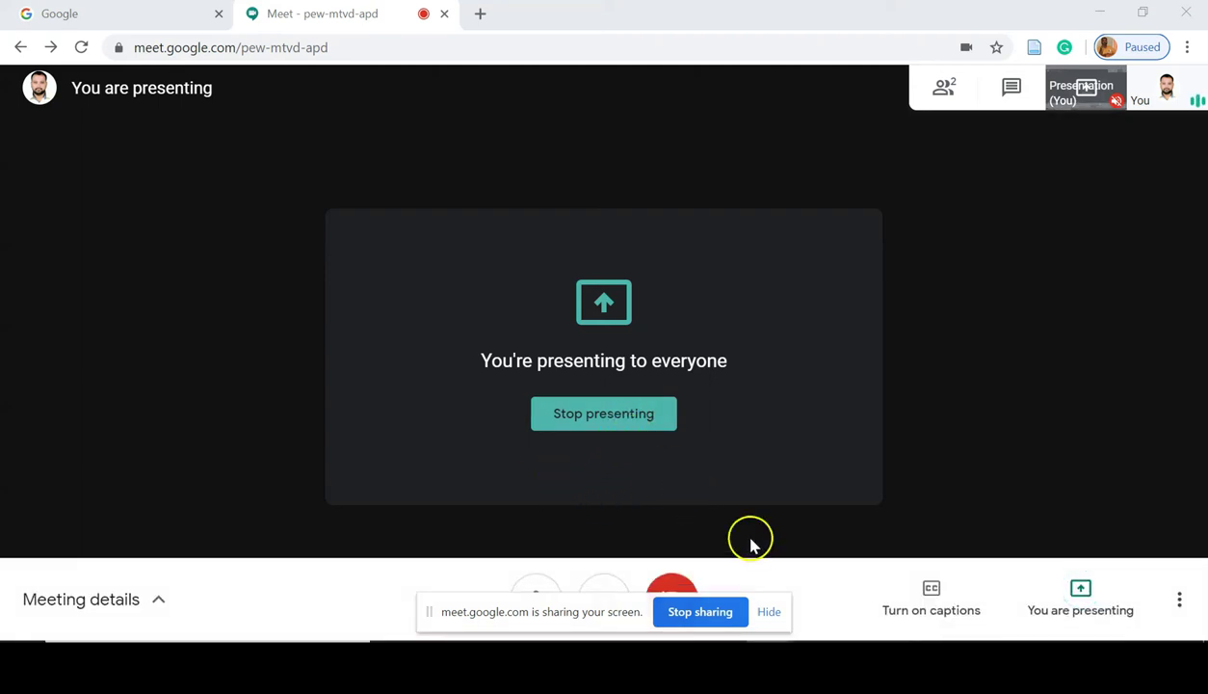
mouse_move(817, 665)
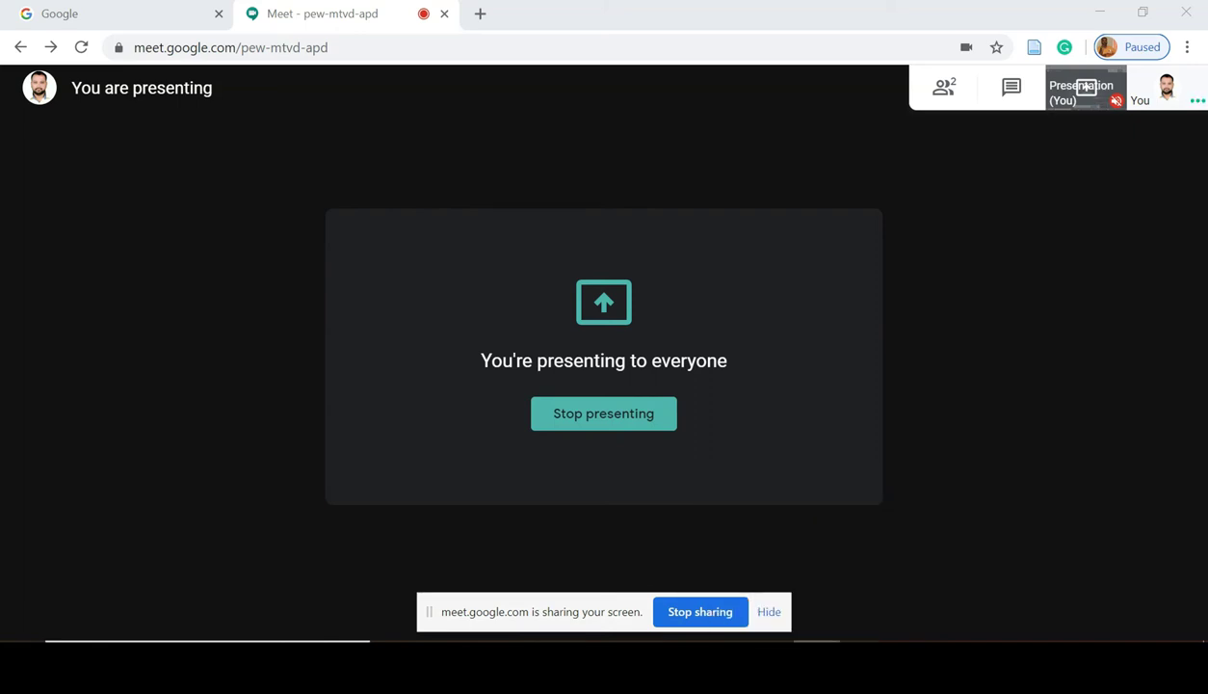
Run the Tech Terms slide show to the Zoombombing slide, then minimise PowerPoint
click(817, 665)
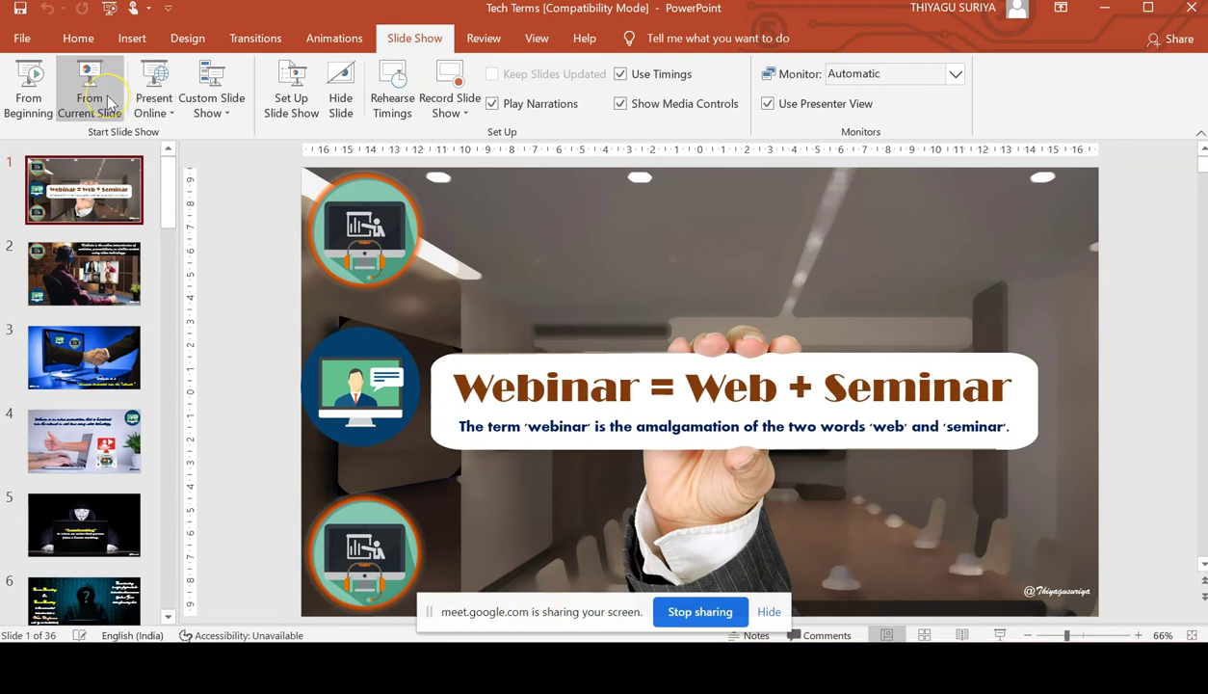
click(109, 101)
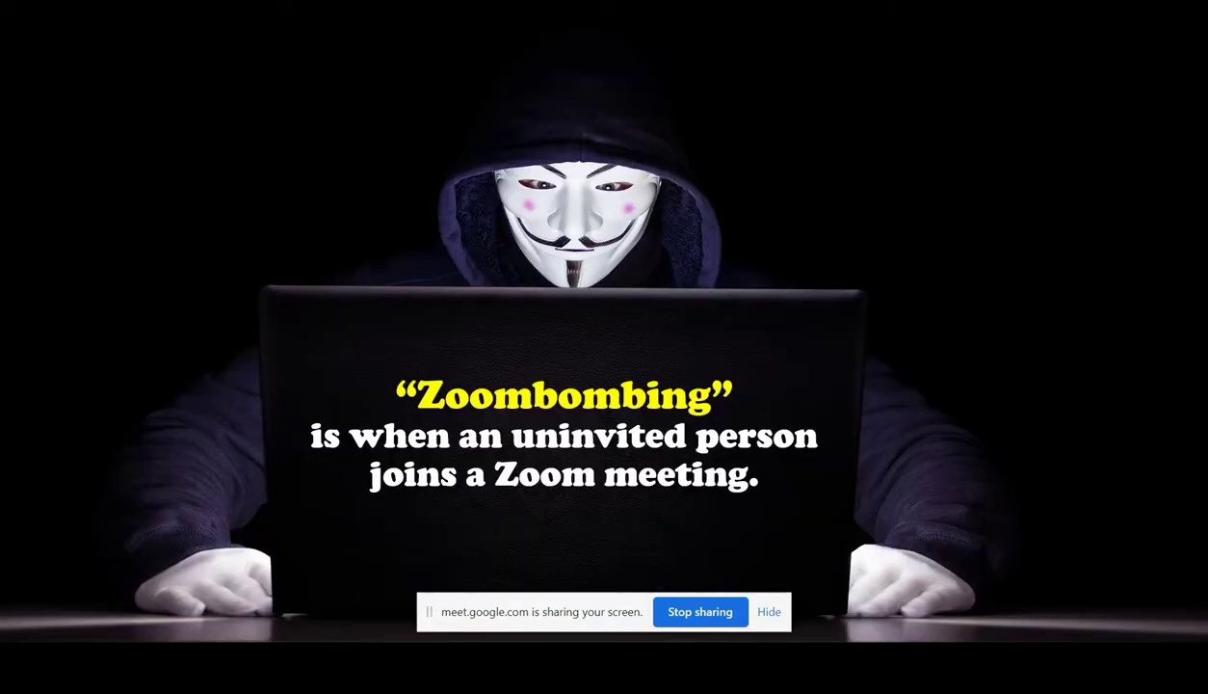
key(Right)
key(Right)
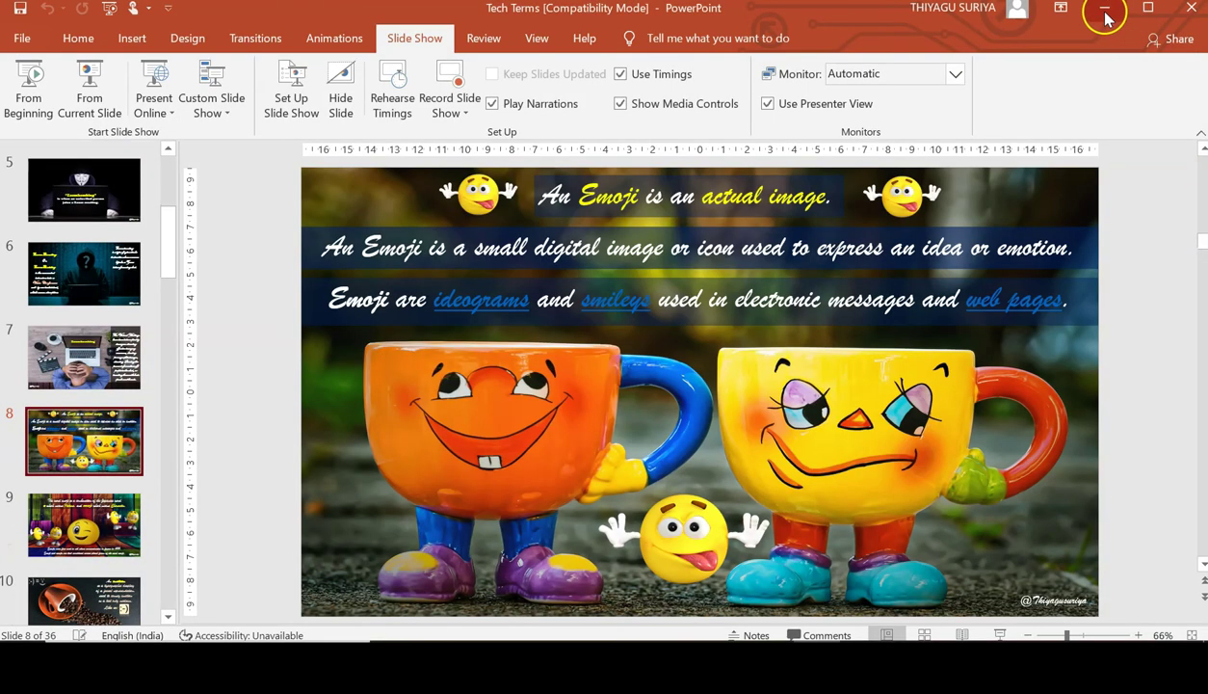
click(1103, 11)
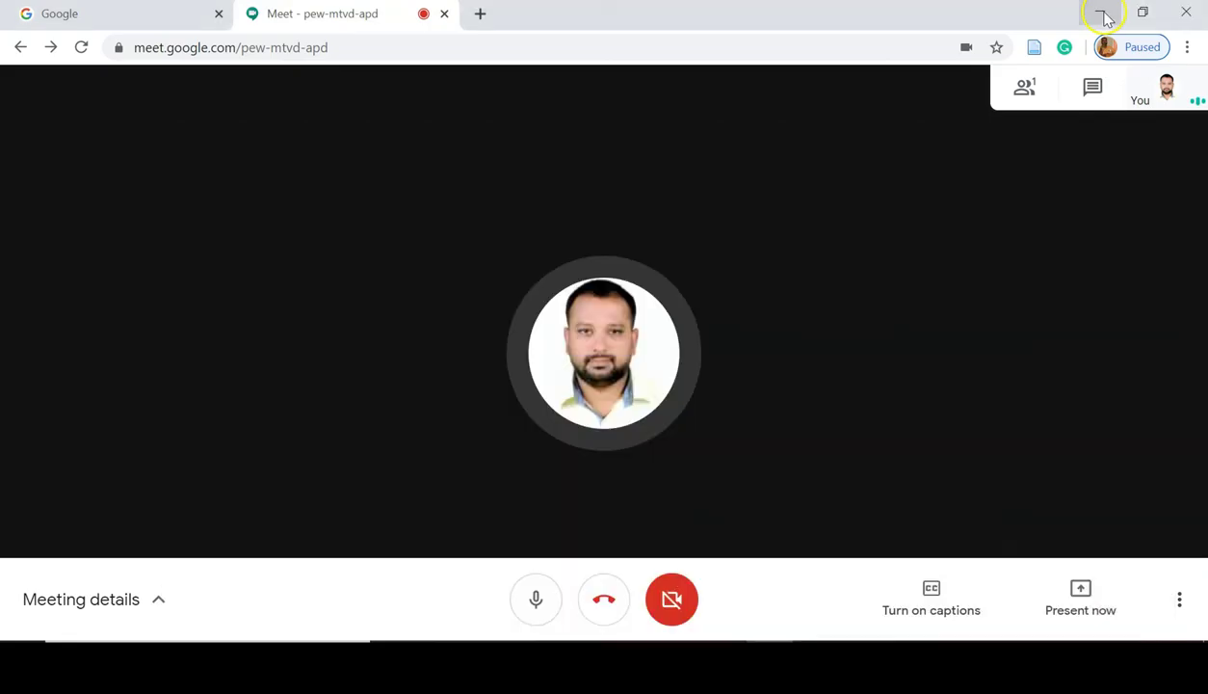
Open the three-dot More options menu on the Meet toolbar
click(1055, 250)
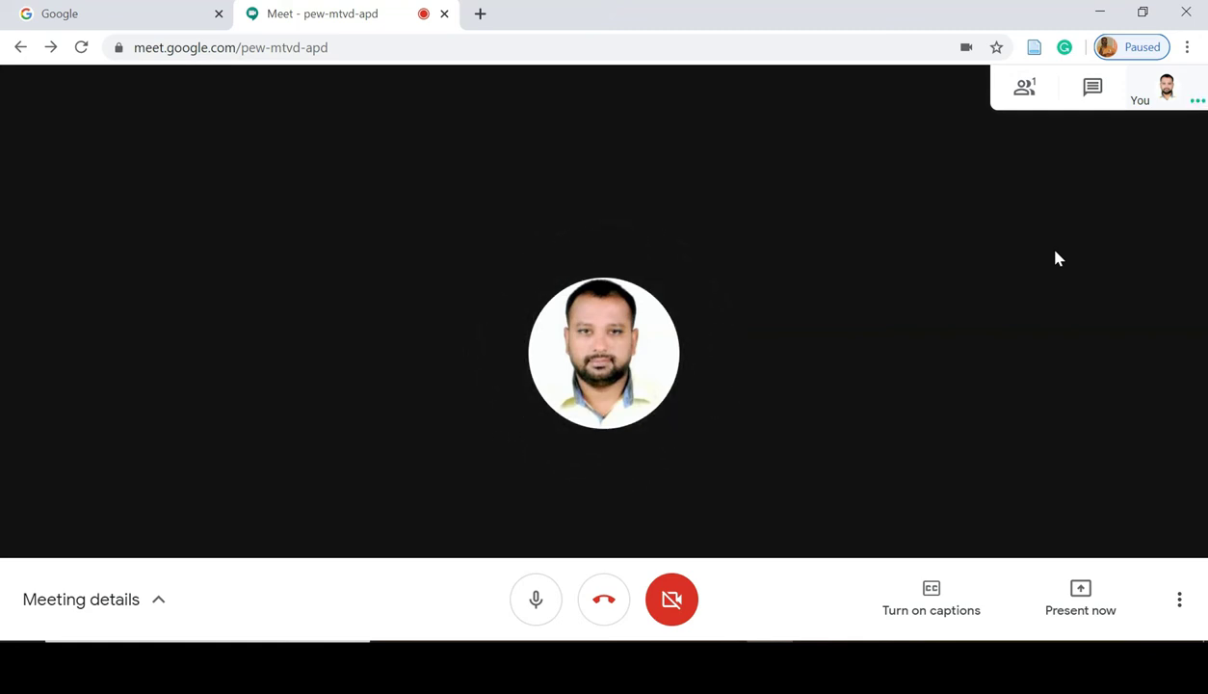
click(1181, 604)
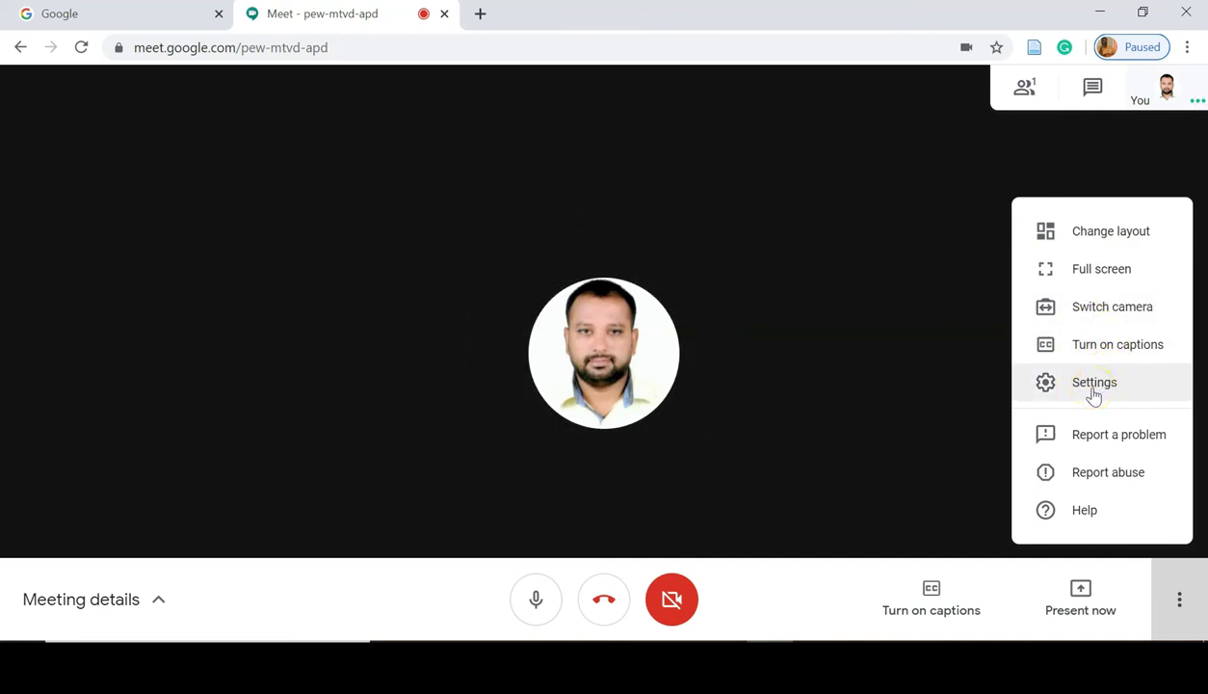
Review the Audio tab microphone and speaker settings, then dismiss them with Done
click(1093, 385)
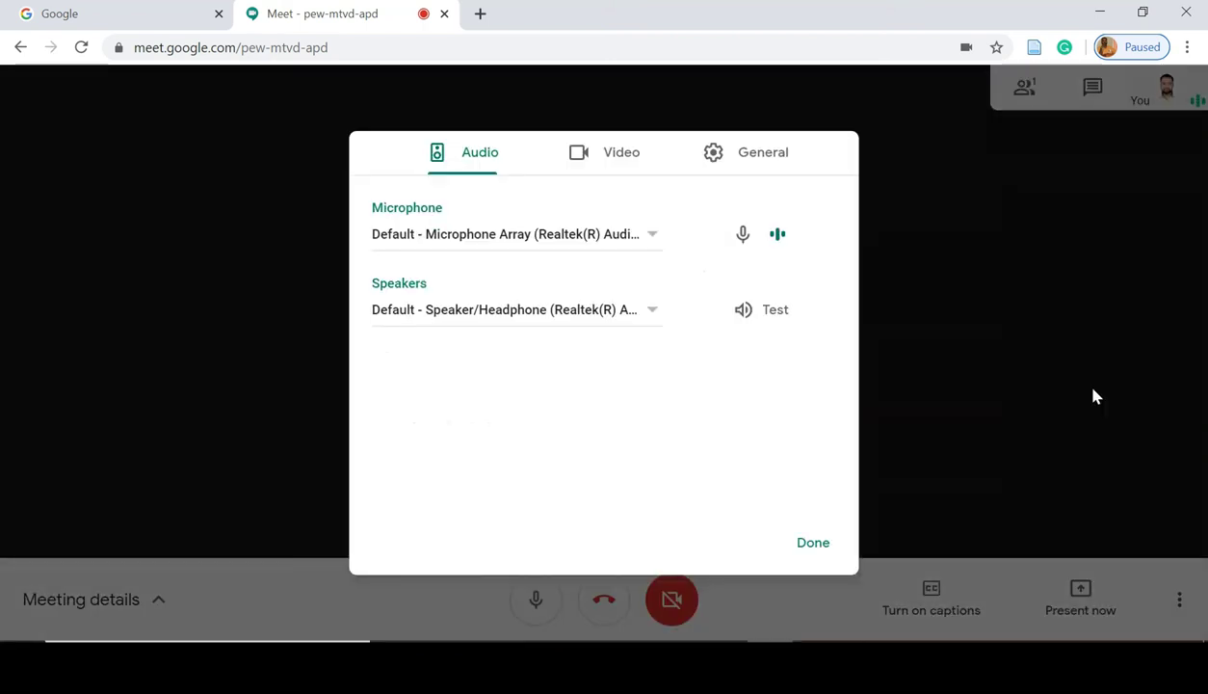
click(831, 545)
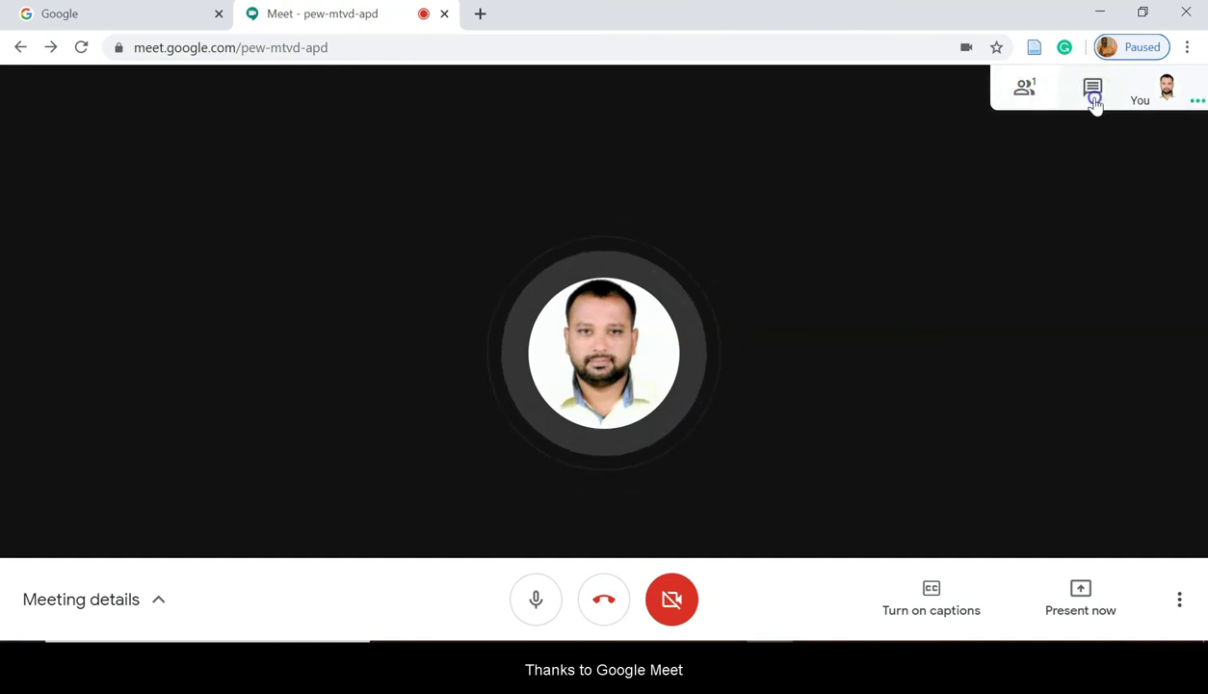
Send 'hi' to everyone in the chat, then switch to the People list
click(1095, 103)
click(935, 605)
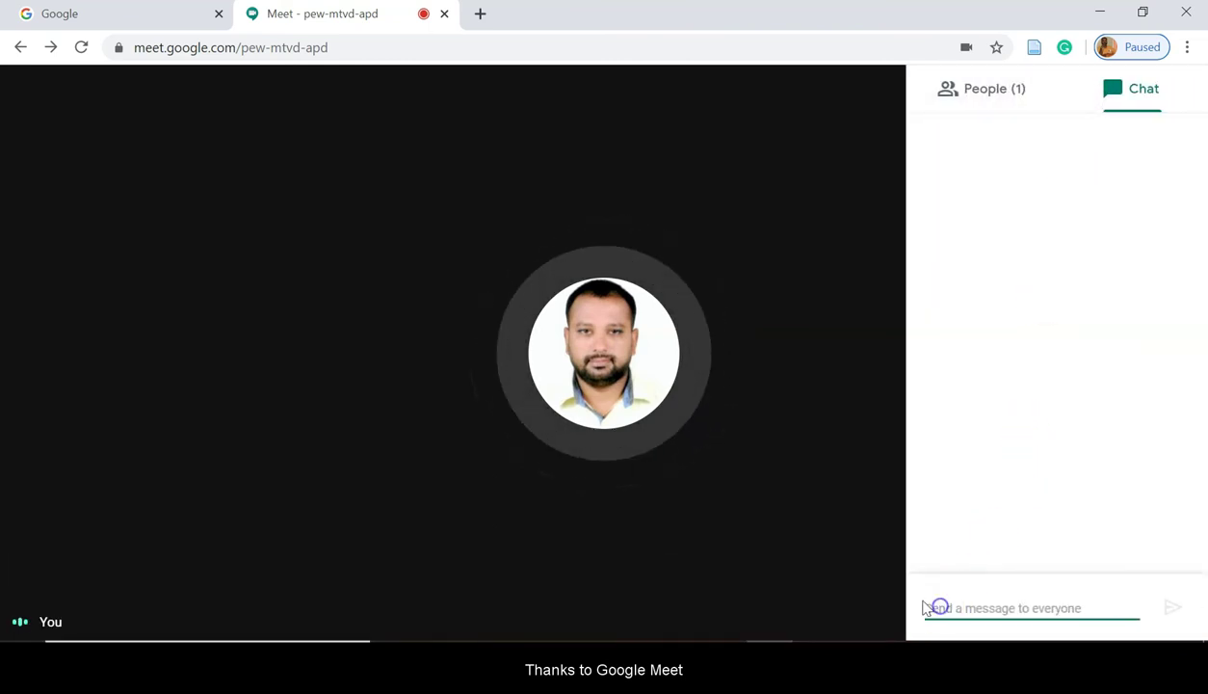
key(ctrl+h)
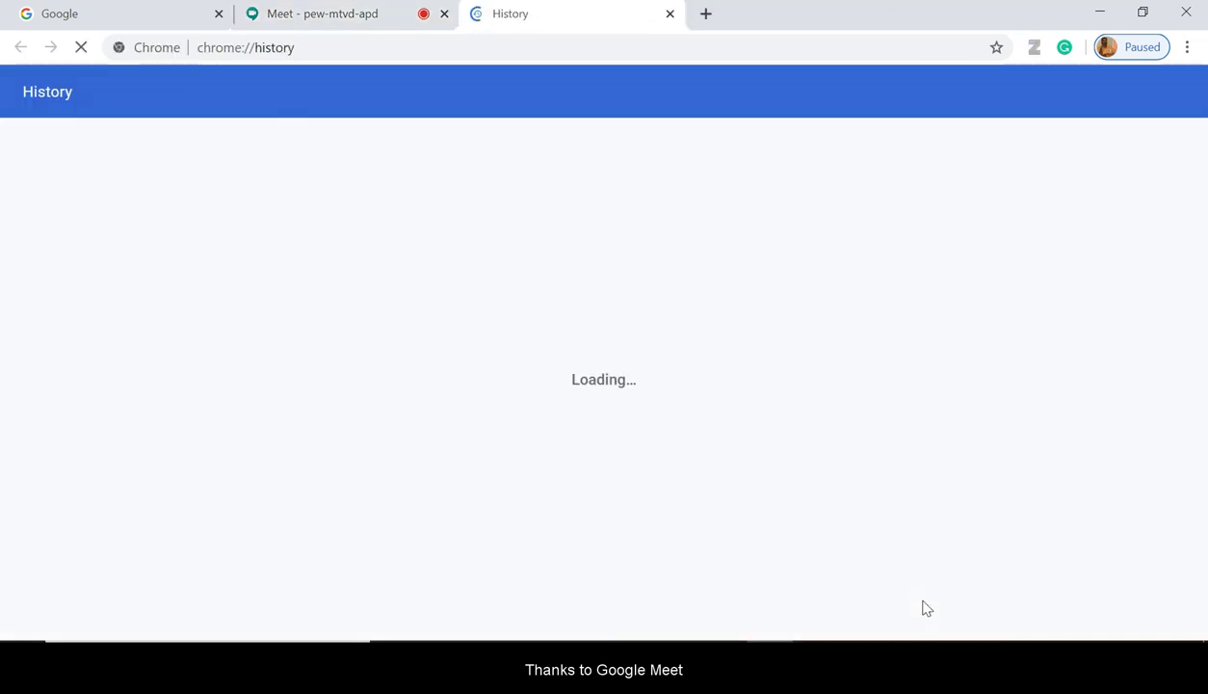
click(671, 13)
click(1025, 601)
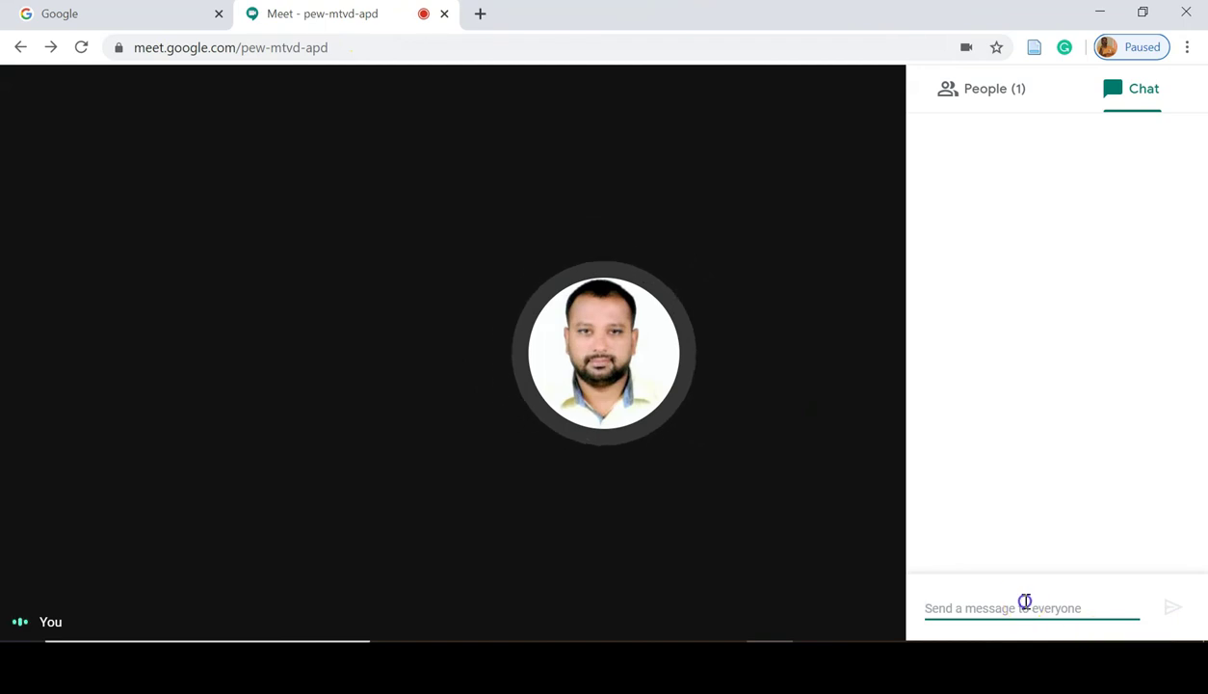
text(hi)
key(Return)
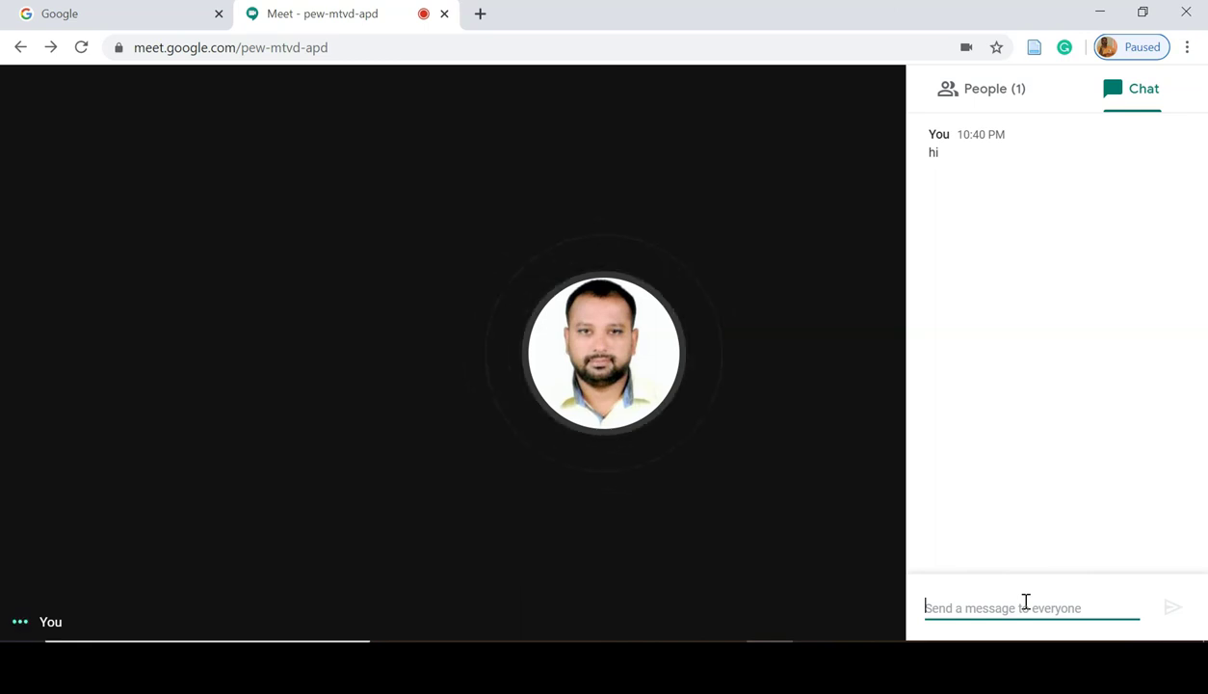
click(953, 104)
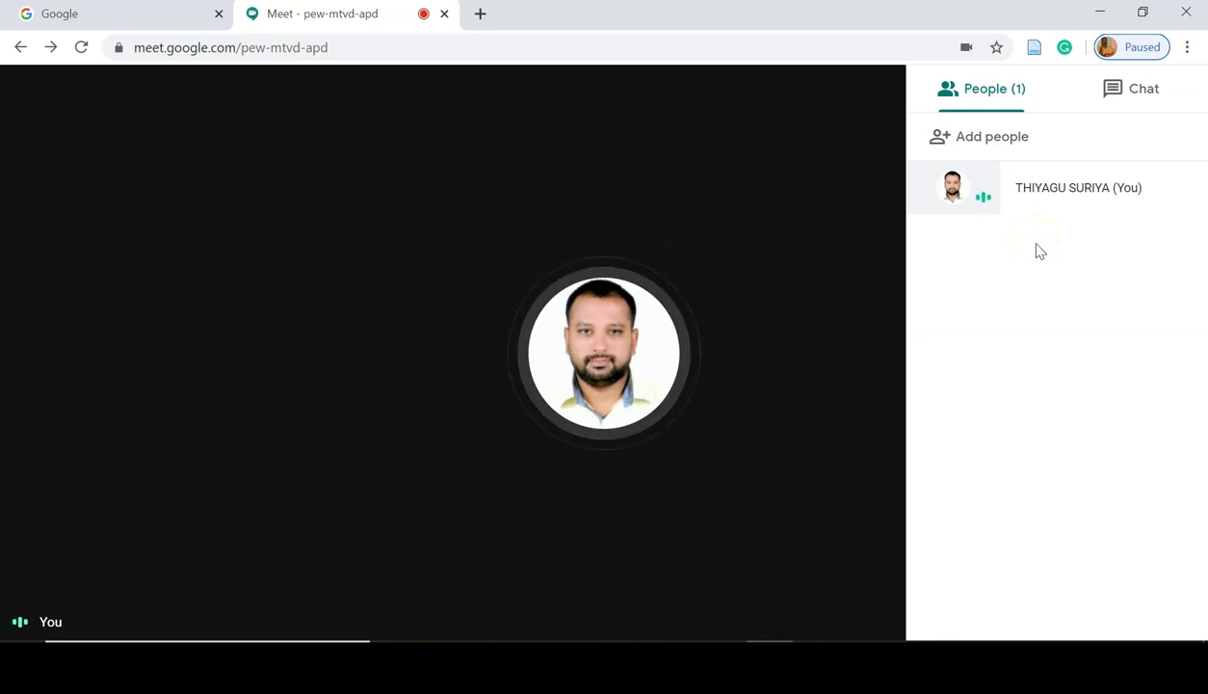
Dismiss the People side panel so the call view and bottom toolbar are fully visible
click(1036, 250)
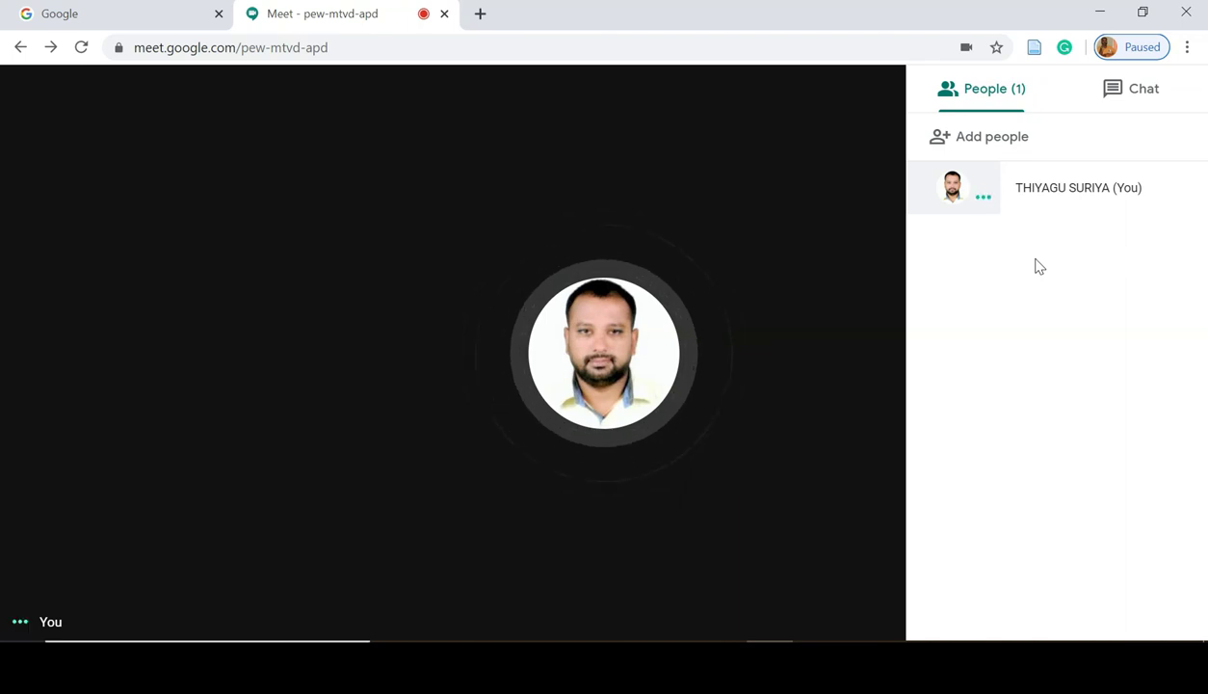
click(1022, 244)
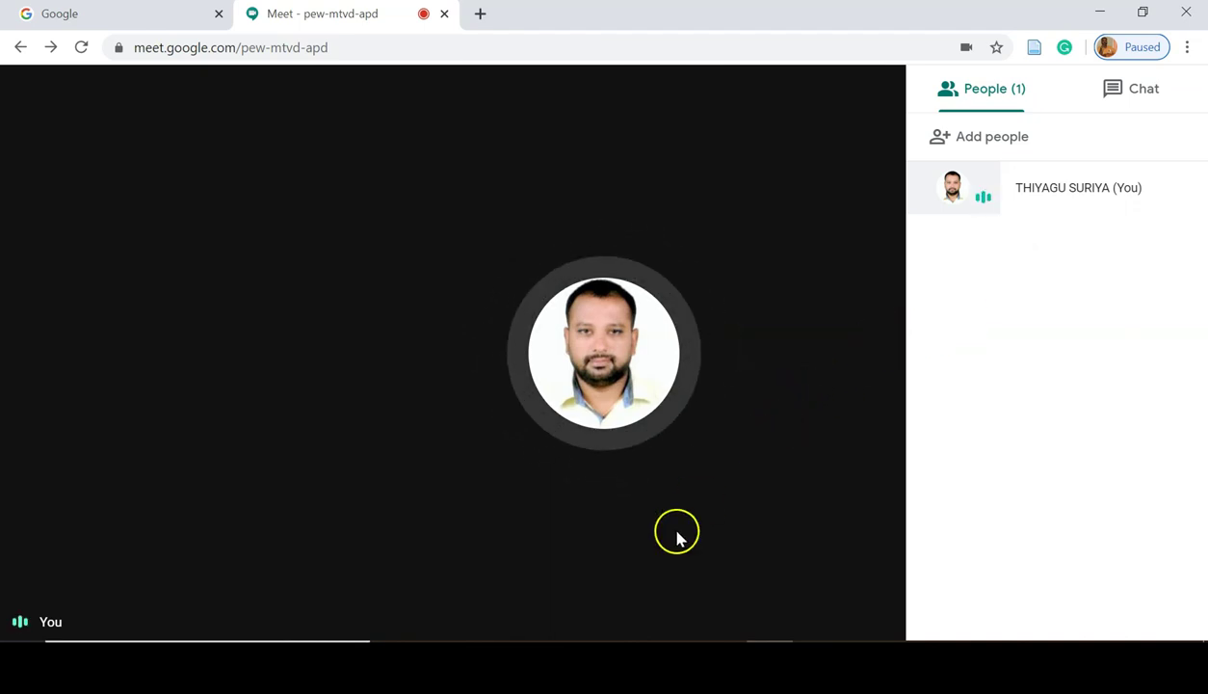
click(633, 616)
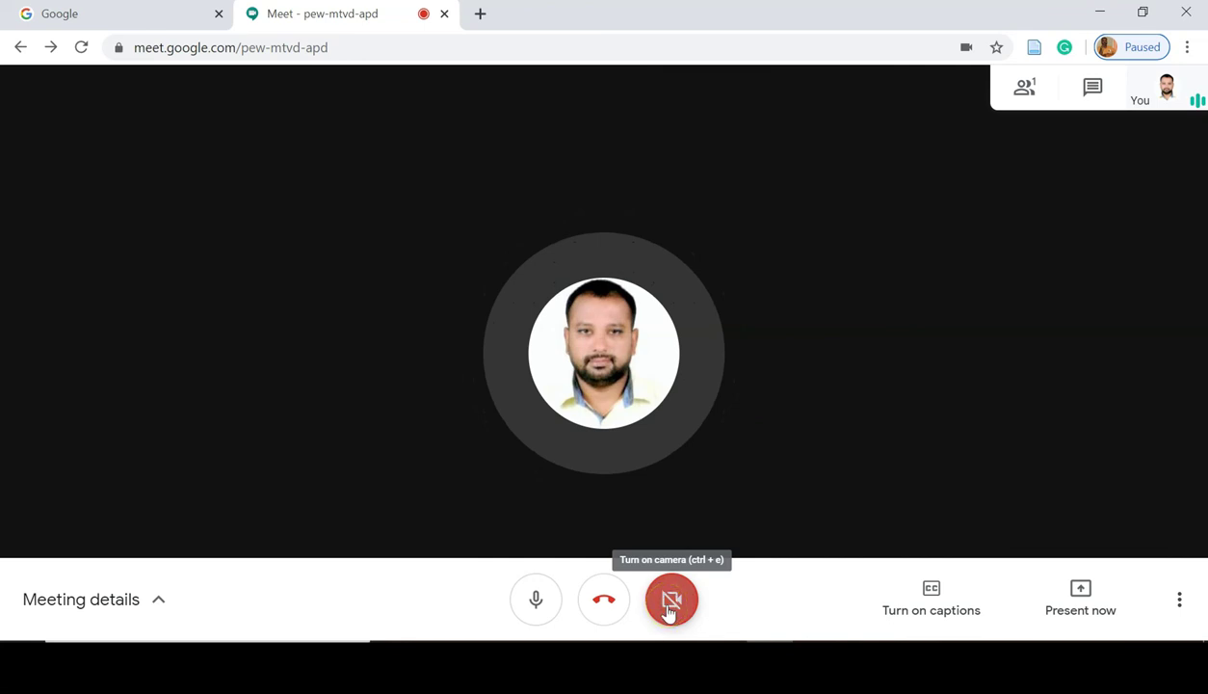
Turn the camera back on so the live webcam video replaces the profile picture
click(669, 611)
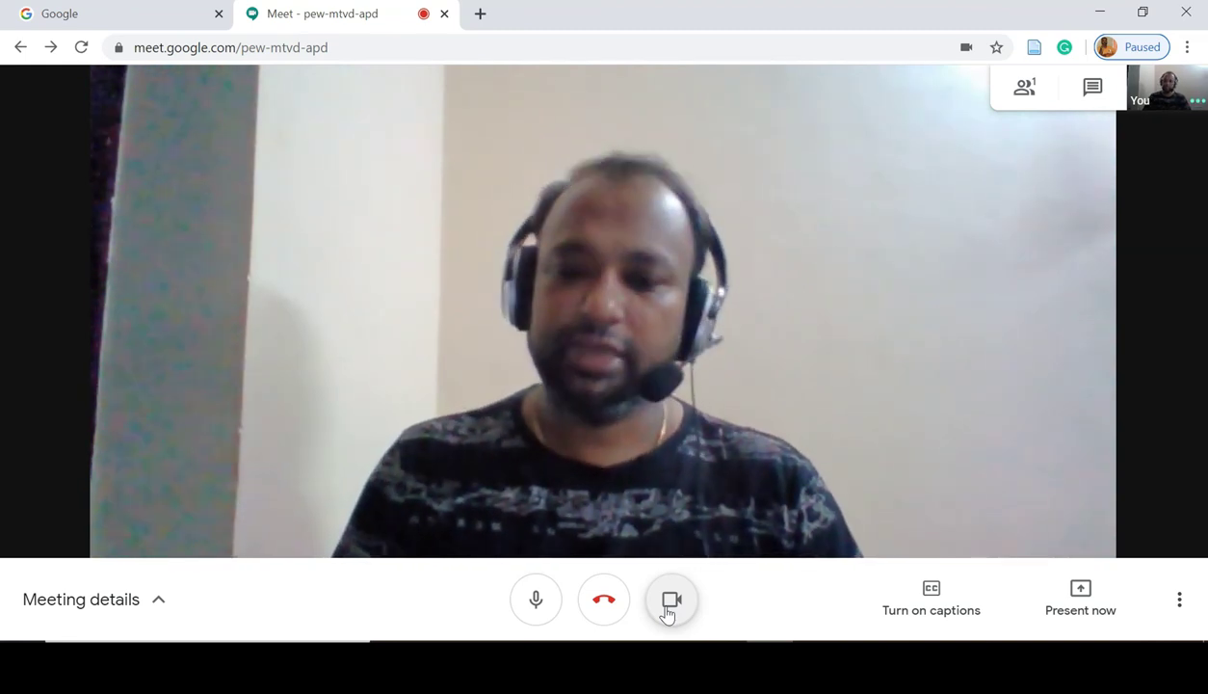
Leave the Google Meet call
click(602, 613)
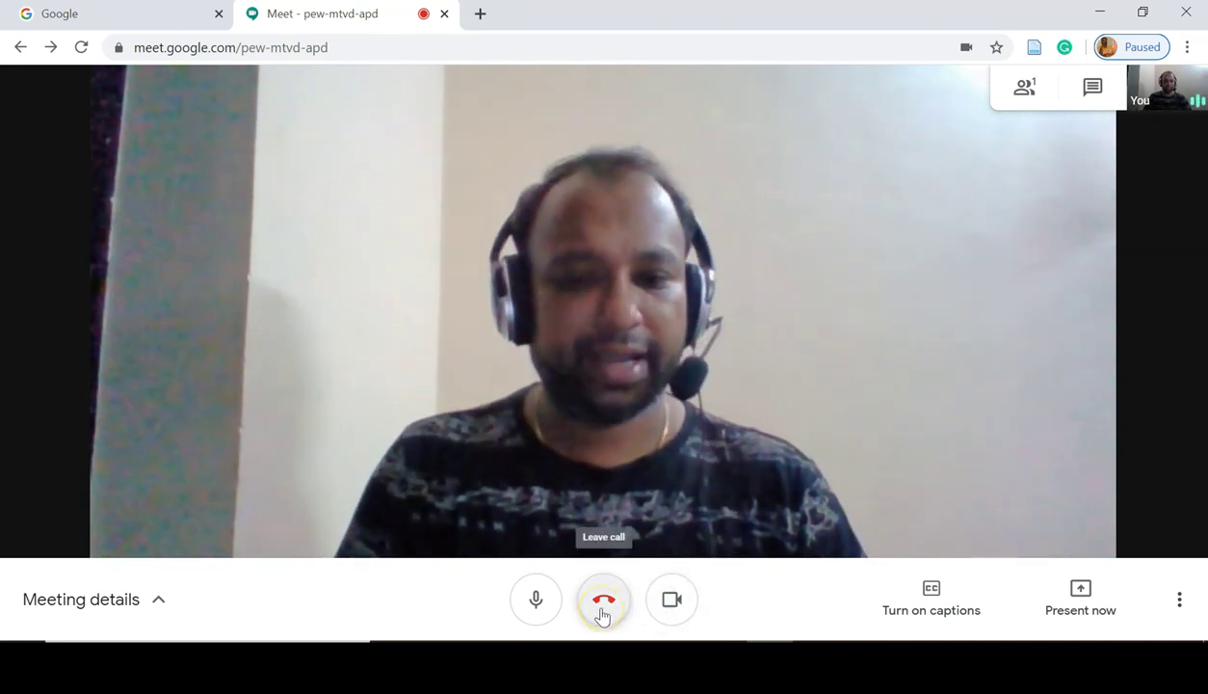